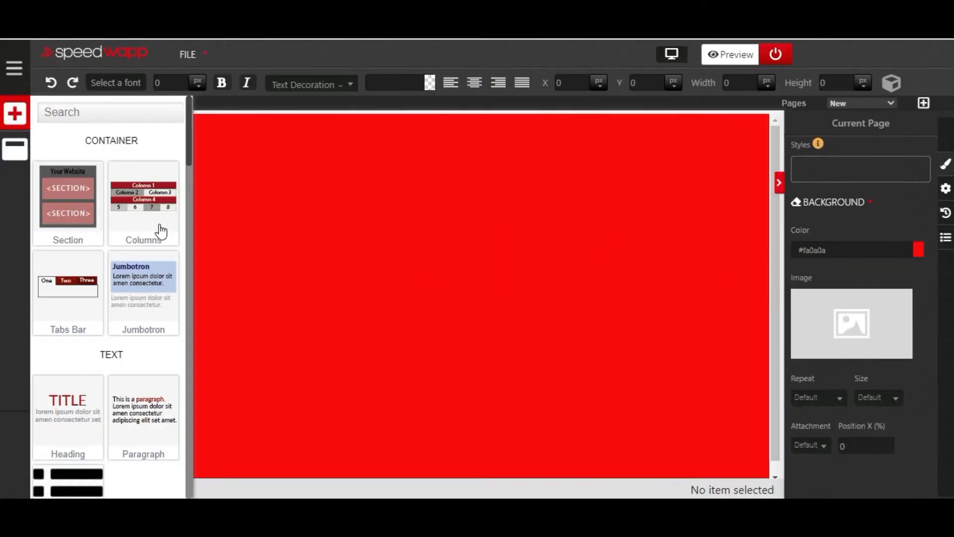
# - Place a three-column row across the top of the page and give its first column a blue background
pyautogui.moveTo(157, 230); pyautogui.dragTo(239, 229)
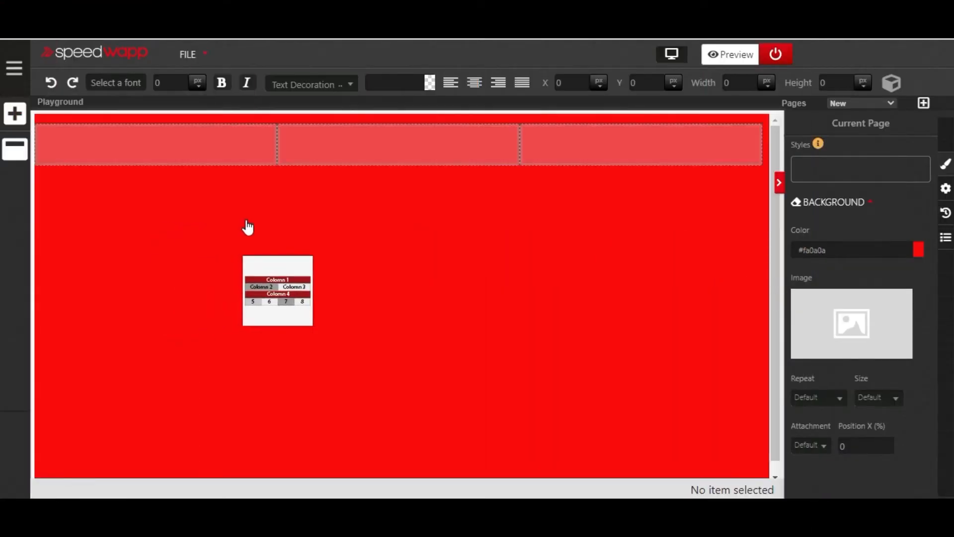
pyautogui.click(189, 165)
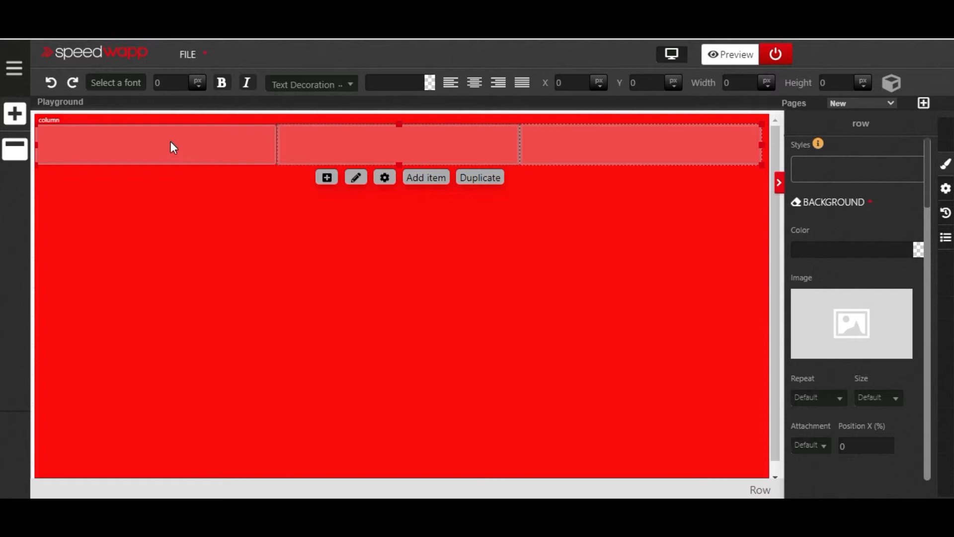
pyautogui.click(216, 150)
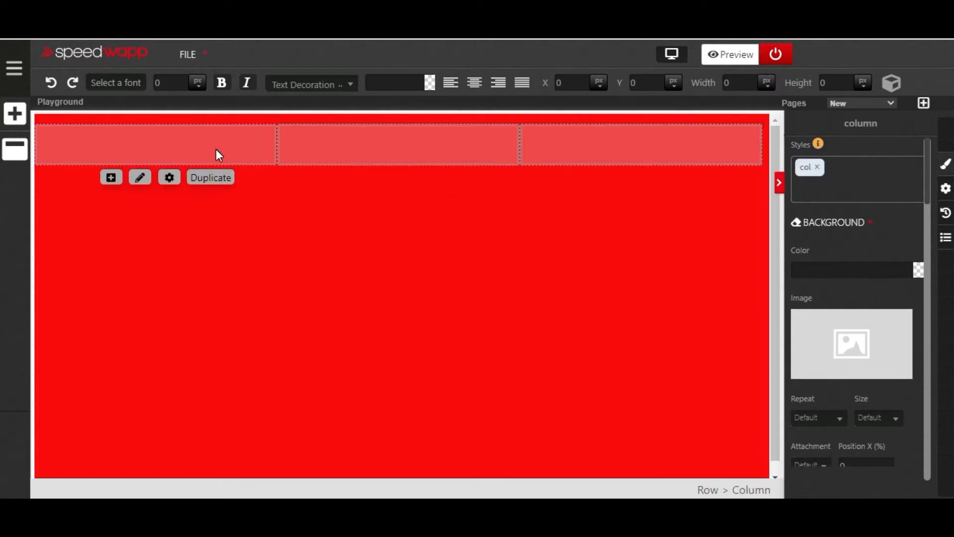
pyautogui.click(924, 269)
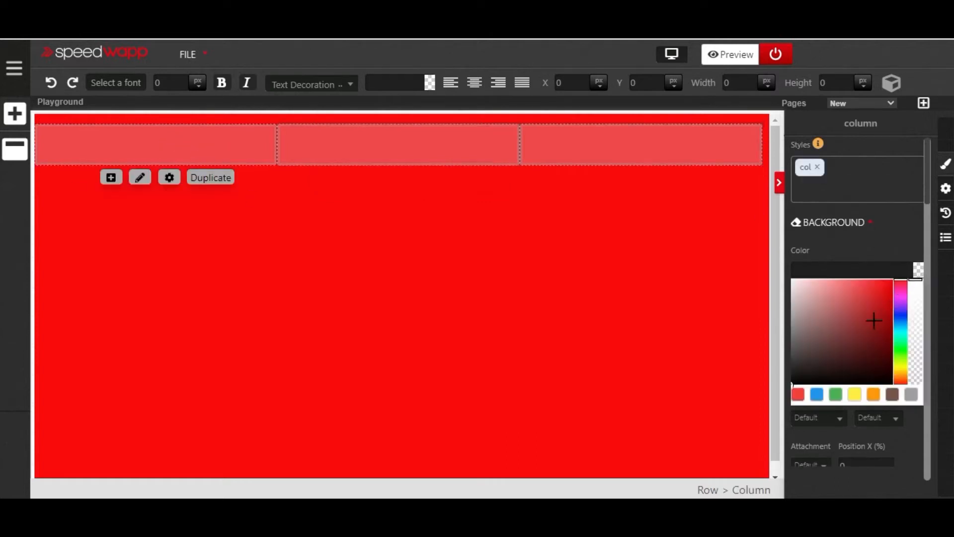
pyautogui.click(900, 317)
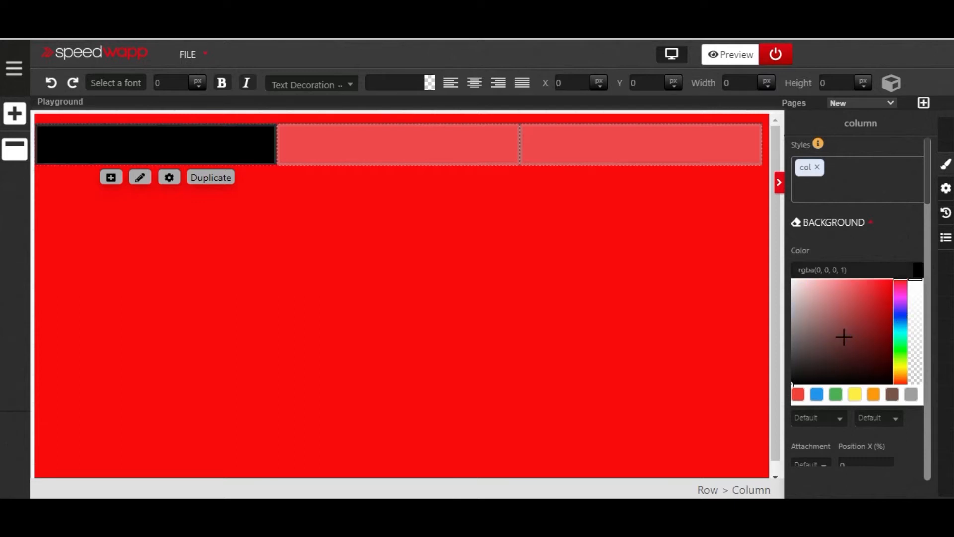
pyautogui.click(900, 317)
pyautogui.moveTo(810, 366); pyautogui.dragTo(886, 288)
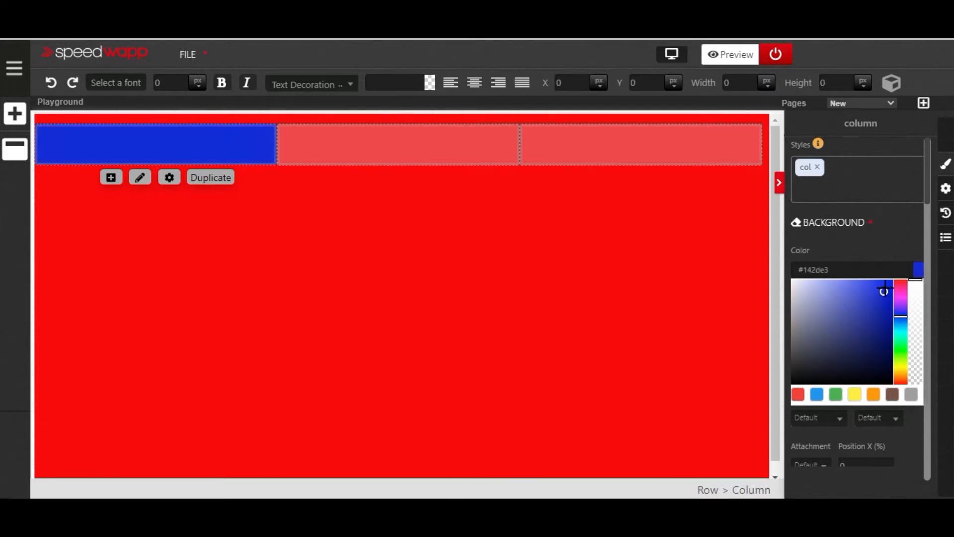
# - Set the middle column's background to the very pale pink #ffe5e5
pyautogui.click(508, 152)
pyautogui.click(918, 270)
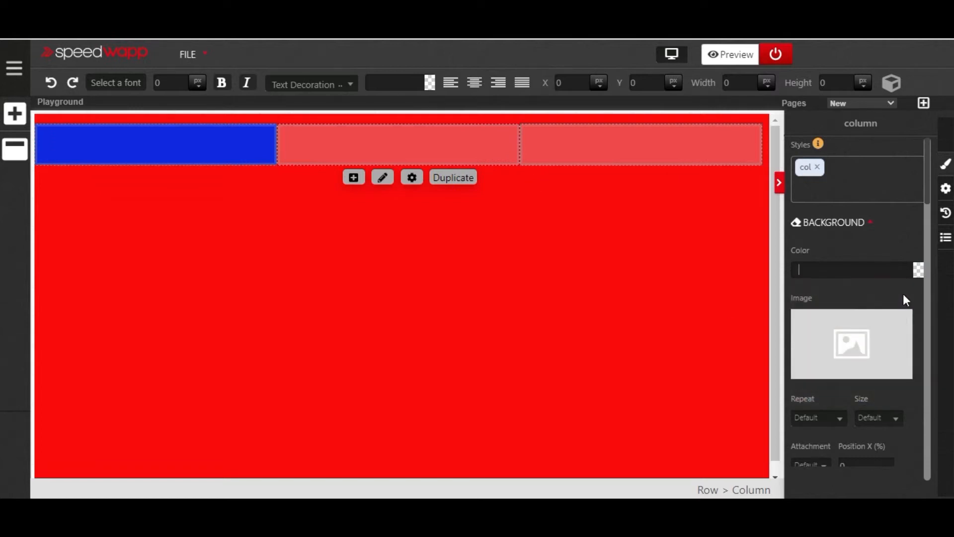
pyautogui.click(919, 273)
pyautogui.moveTo(844, 368); pyautogui.dragTo(793, 280)
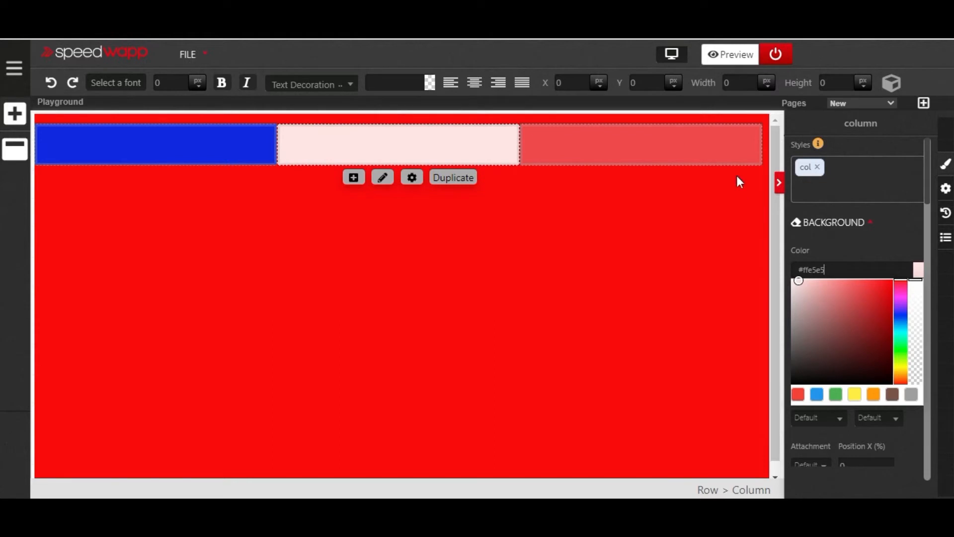
# - Give the third column of the row a bright yellow background and deselect it
pyautogui.click(729, 142)
pyautogui.click(919, 270)
pyautogui.click(918, 272)
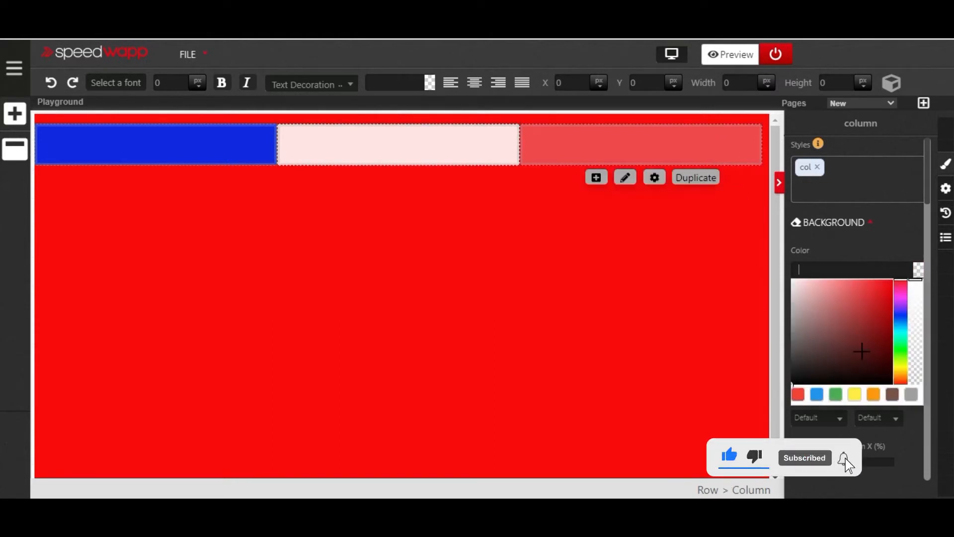
pyautogui.click(899, 370)
pyautogui.click(865, 341)
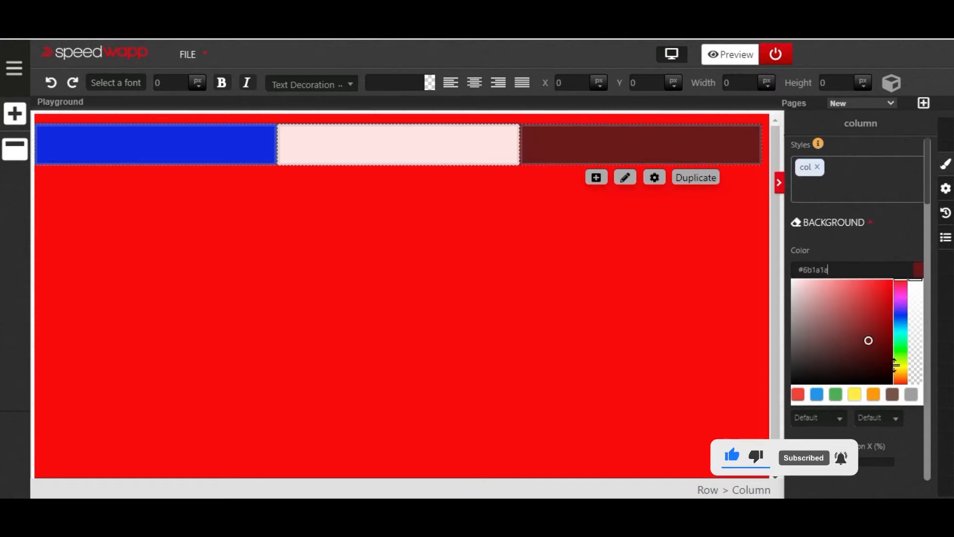
pyautogui.moveTo(837, 369); pyautogui.dragTo(882, 284)
pyautogui.click(591, 296)
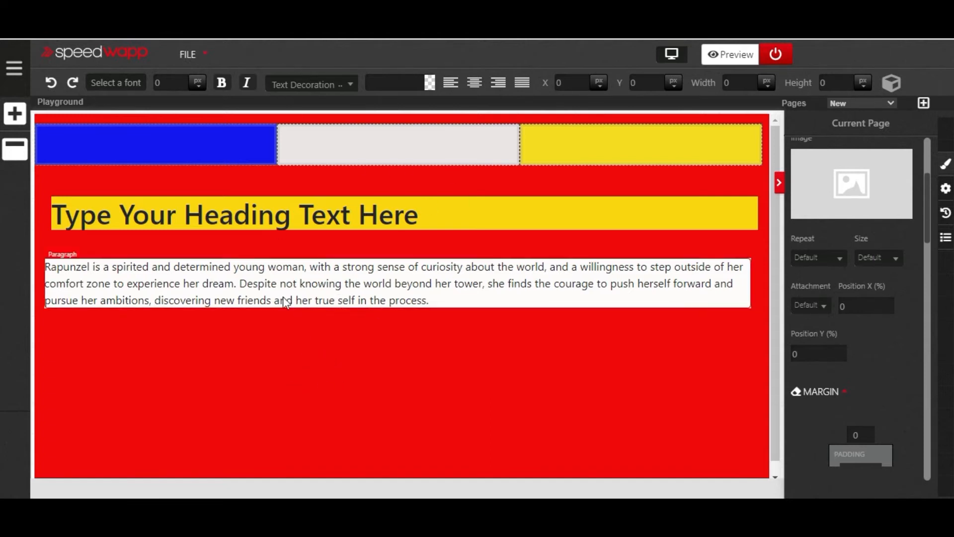
# - Set the page text's font to Courier New and its colour to near-black, trying red before that
pyautogui.click(129, 83)
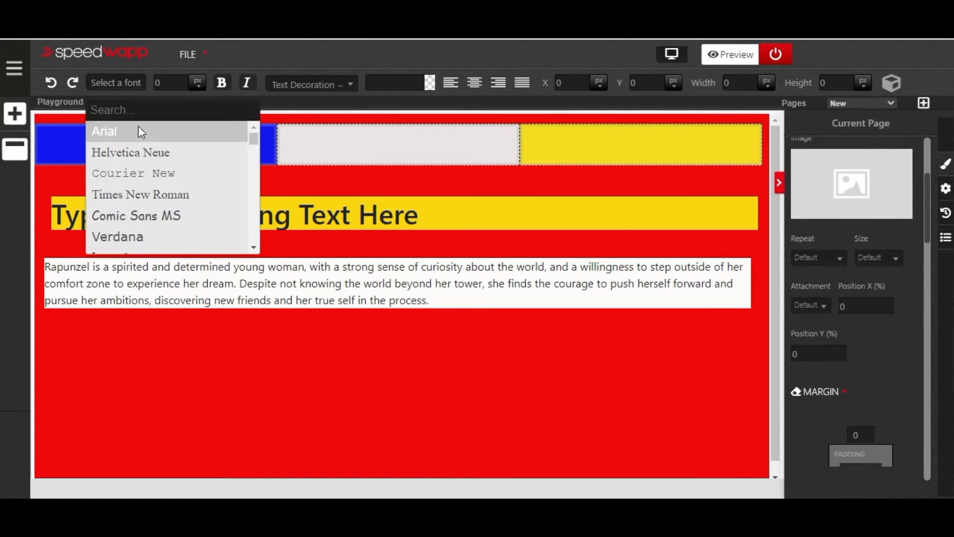
pyautogui.click(164, 175)
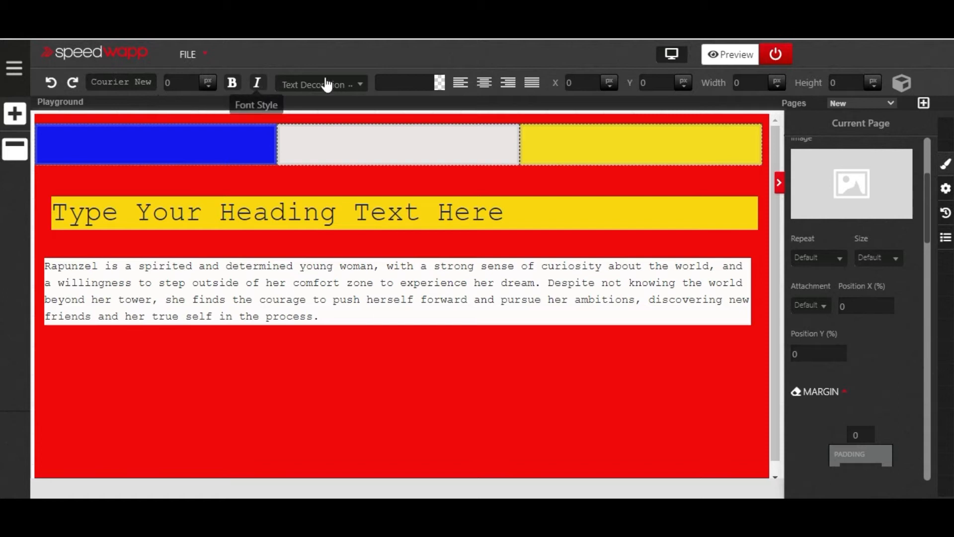
pyautogui.click(439, 83)
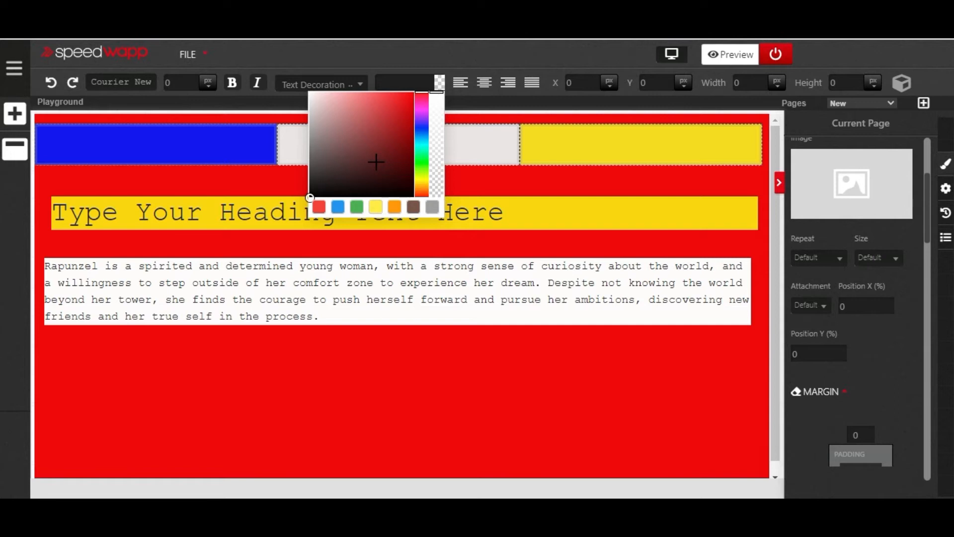
pyautogui.moveTo(376, 161)
pyautogui.mouseDown()
pyautogui.moveTo(392, 97)
pyautogui.moveTo(409, 104)
pyautogui.mouseUp()
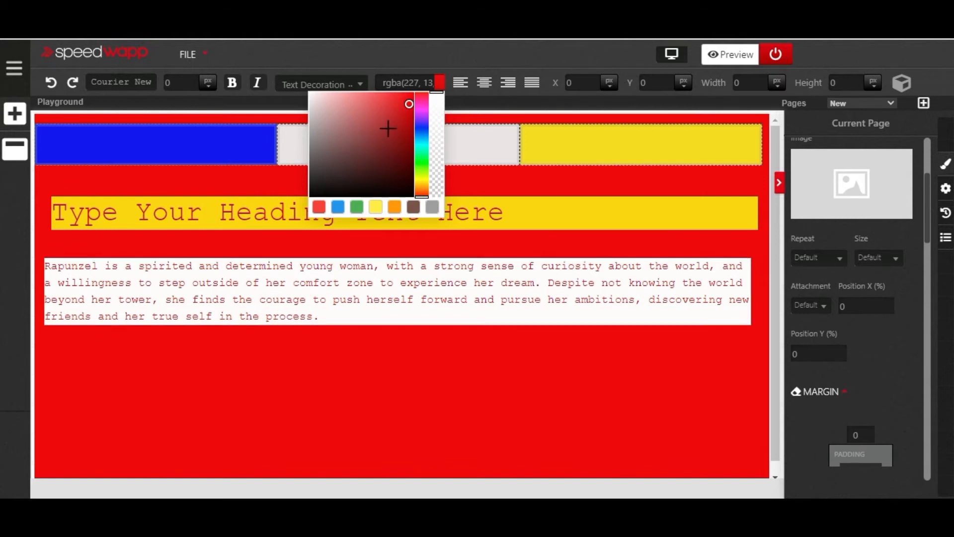
pyautogui.moveTo(409, 105); pyautogui.dragTo(309, 188)
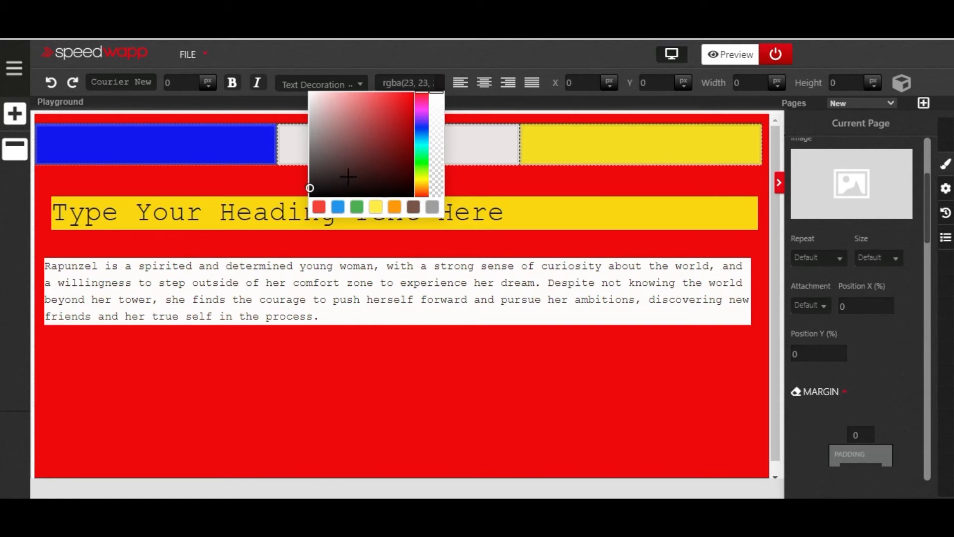
# - Try center, right and justified alignment on the page's heading and paragraph, and finish with left alignment
pyautogui.click(461, 88)
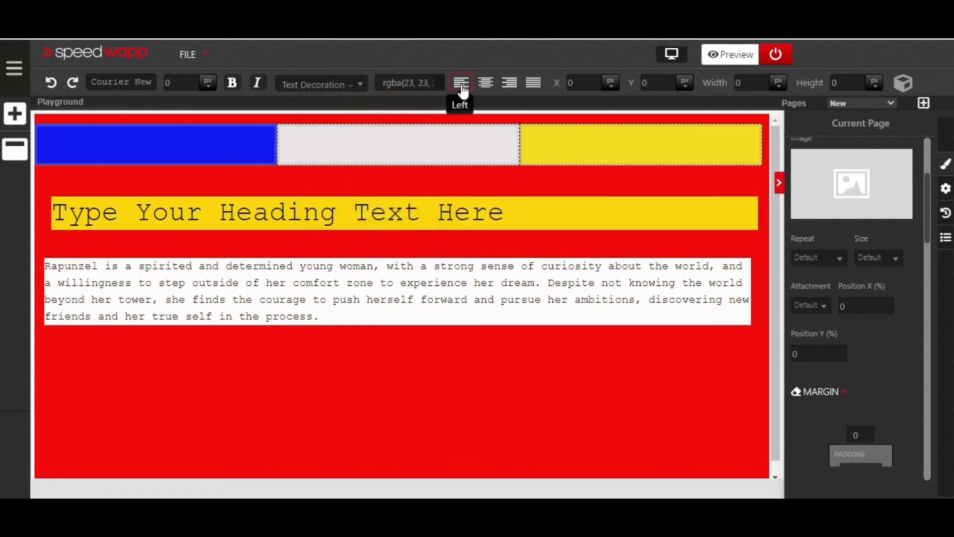
pyautogui.click(486, 91)
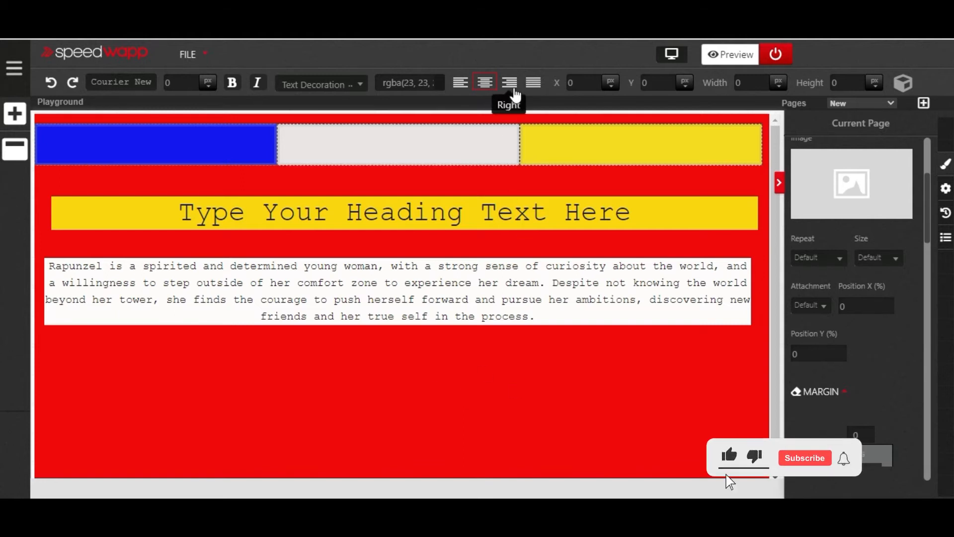
pyautogui.click(514, 89)
pyautogui.click(533, 84)
pyautogui.click(508, 83)
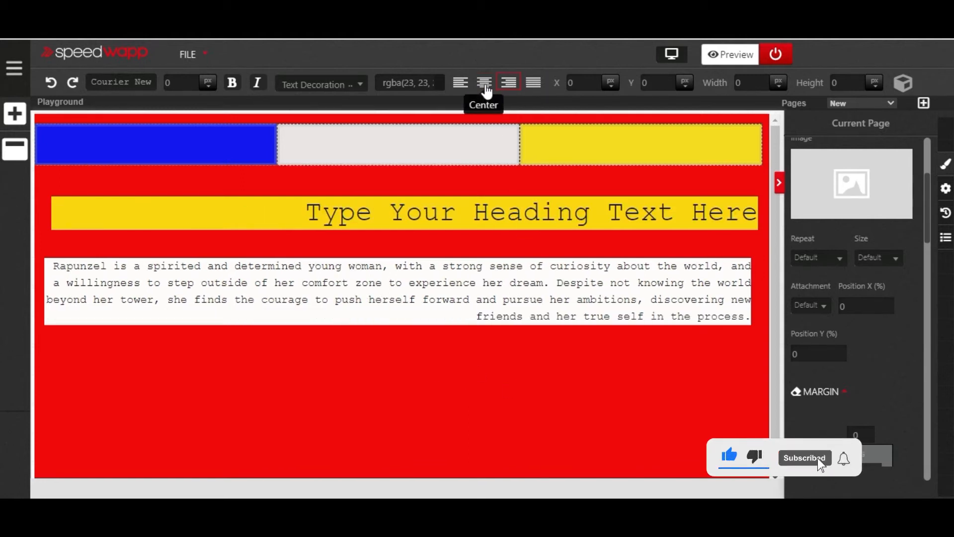
pyautogui.click(485, 85)
pyautogui.click(461, 85)
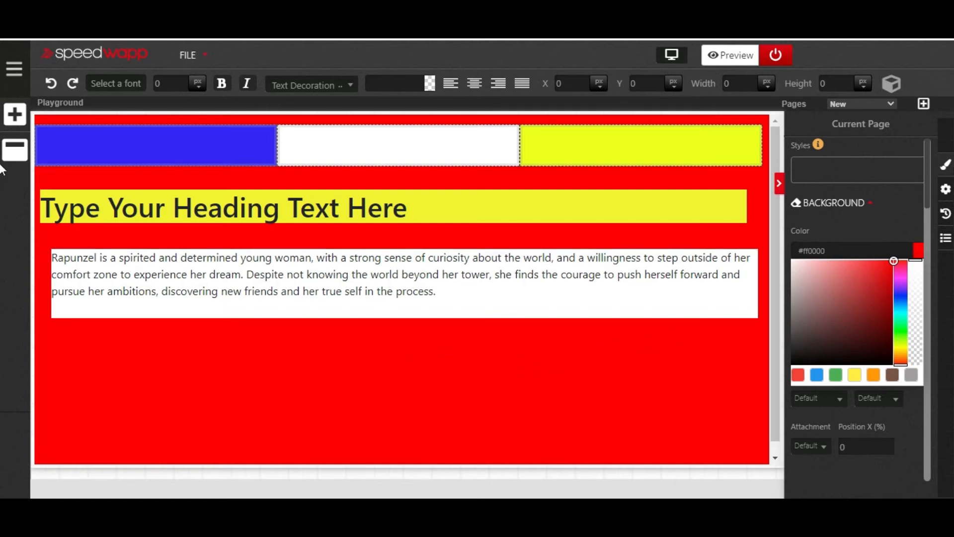
# - Look through the current page's style settings, including background, margin, padding and border
pyautogui.click(946, 167)
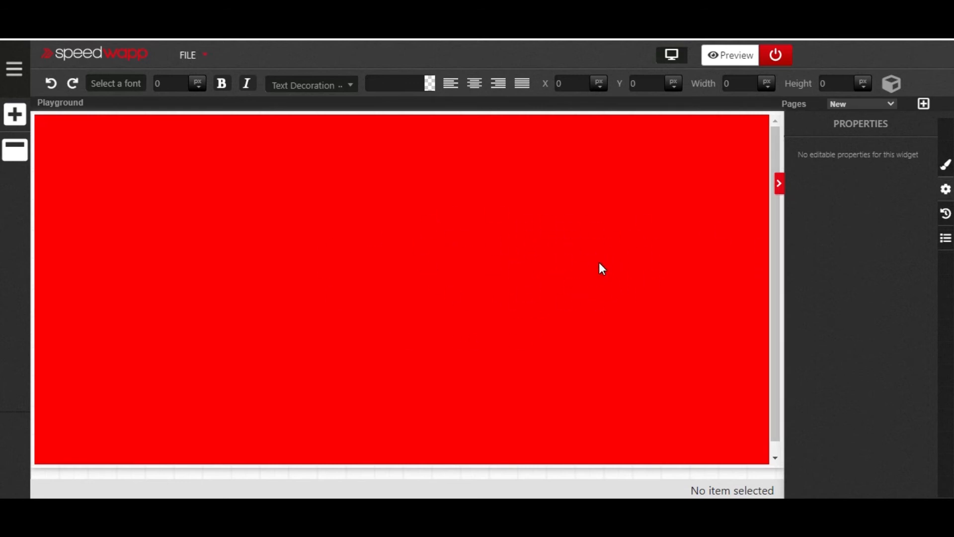
pyautogui.click(947, 169)
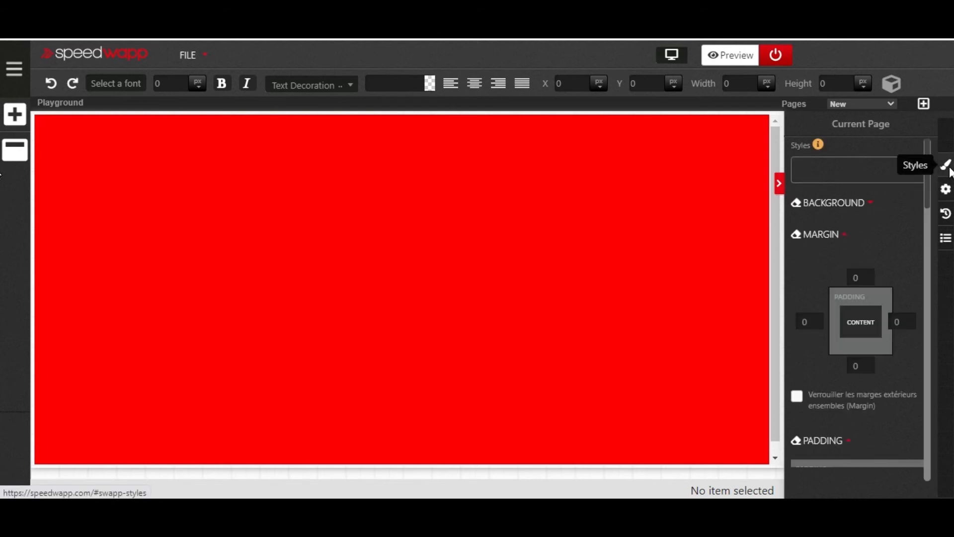
pyautogui.scroll(-4, 904, 213)
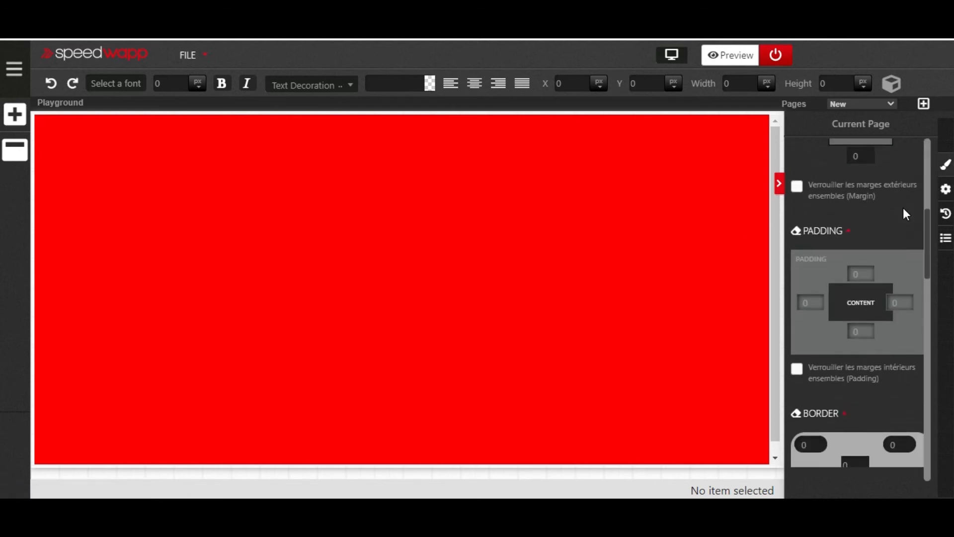
pyautogui.scroll(-6, 904, 215)
pyautogui.scroll(-1, 903, 213)
pyautogui.scroll(10, 904, 214)
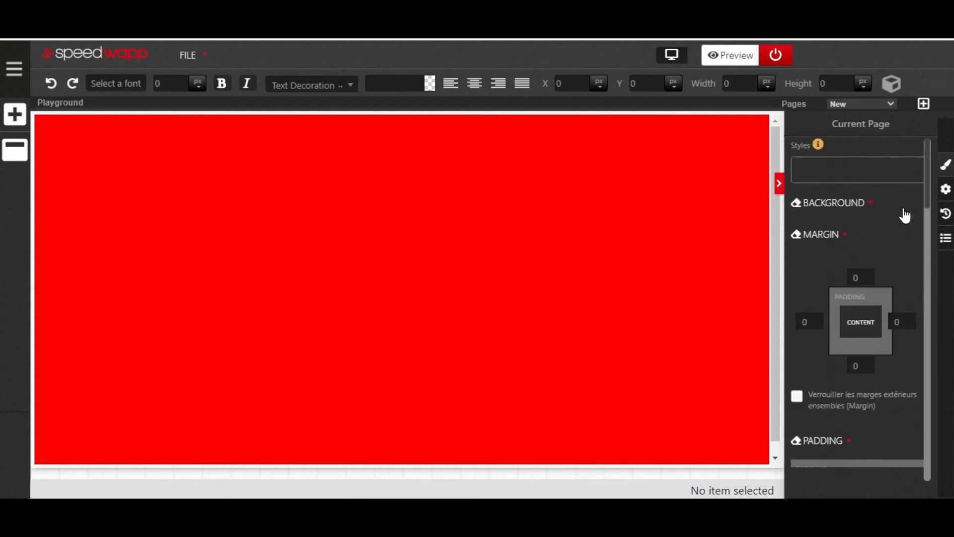
# - Upload download (2).jfif from the computer's Downloads folder as the page's background image
pyautogui.click(871, 206)
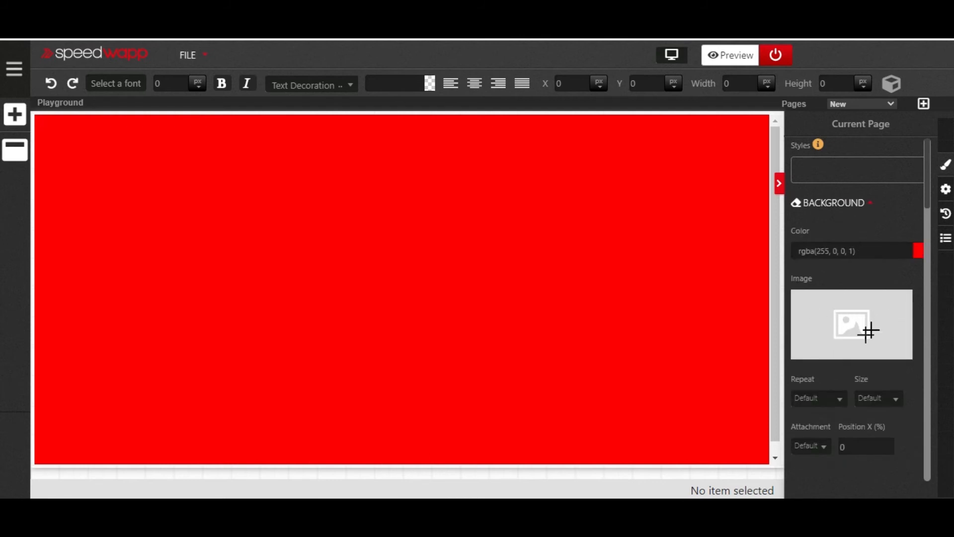
pyautogui.click(845, 314)
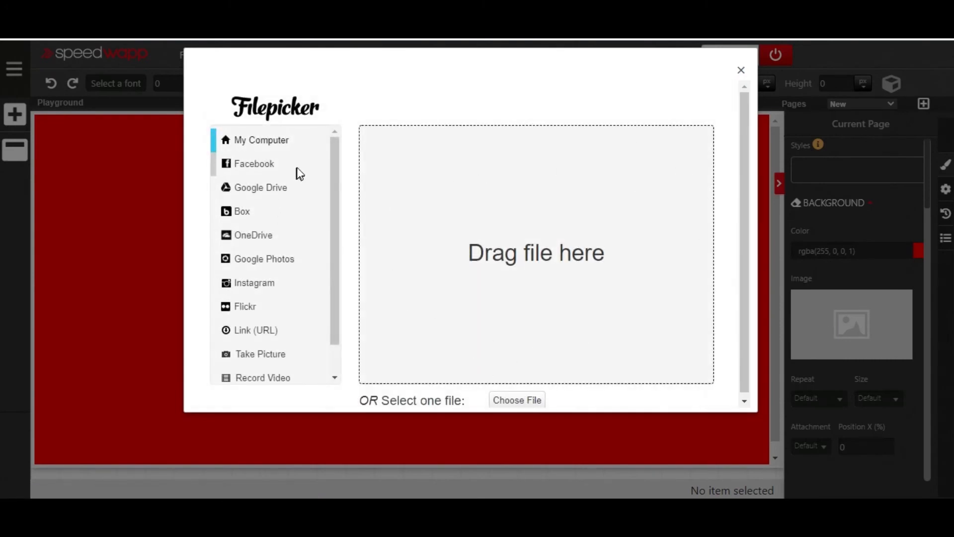
pyautogui.scroll(-1, 326, 283)
pyautogui.scroll(1, 328, 269)
pyautogui.click(517, 401)
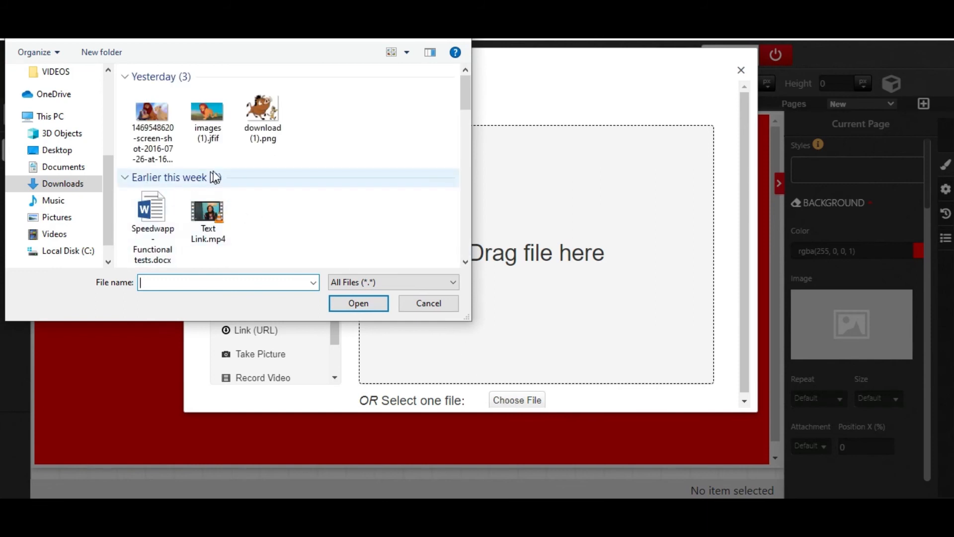
pyautogui.scroll(-2, 220, 169)
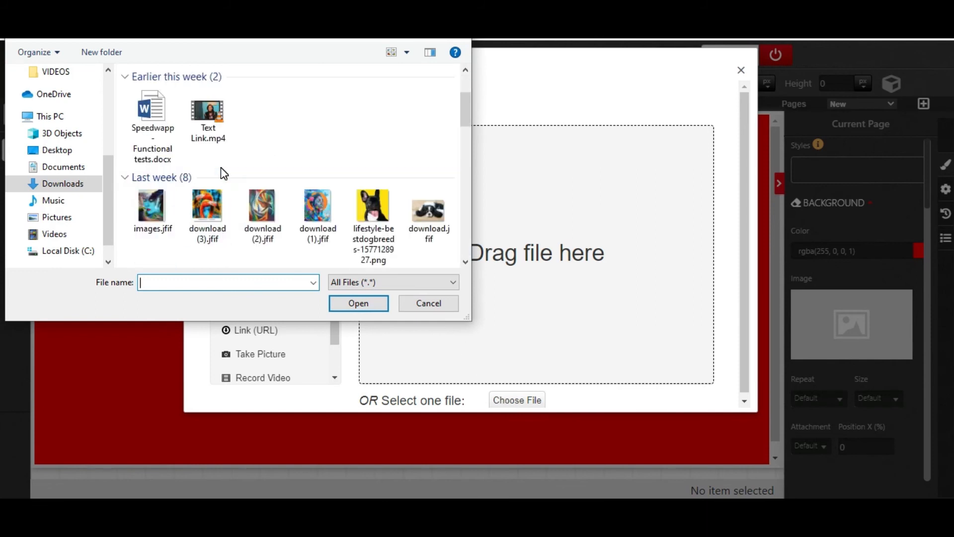
pyautogui.click(264, 207)
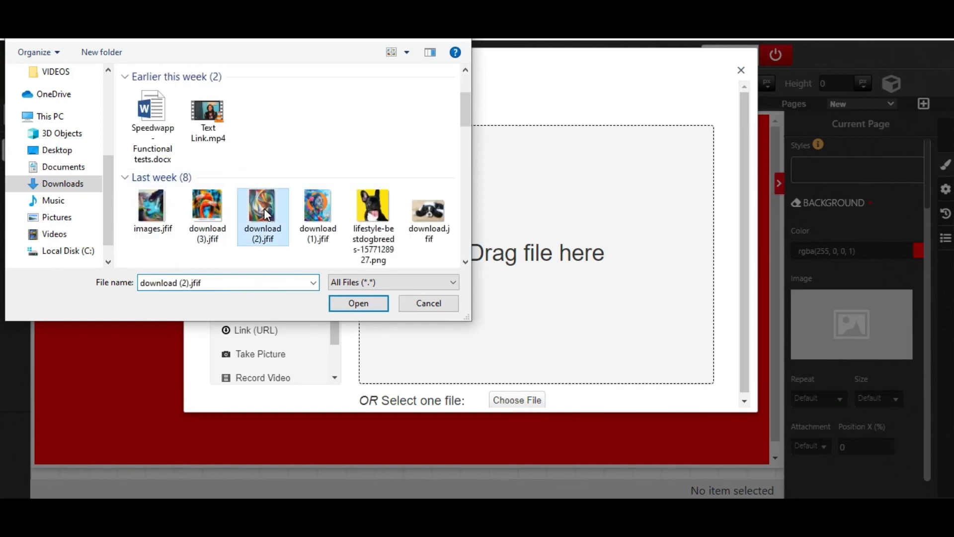
pyautogui.click(364, 303)
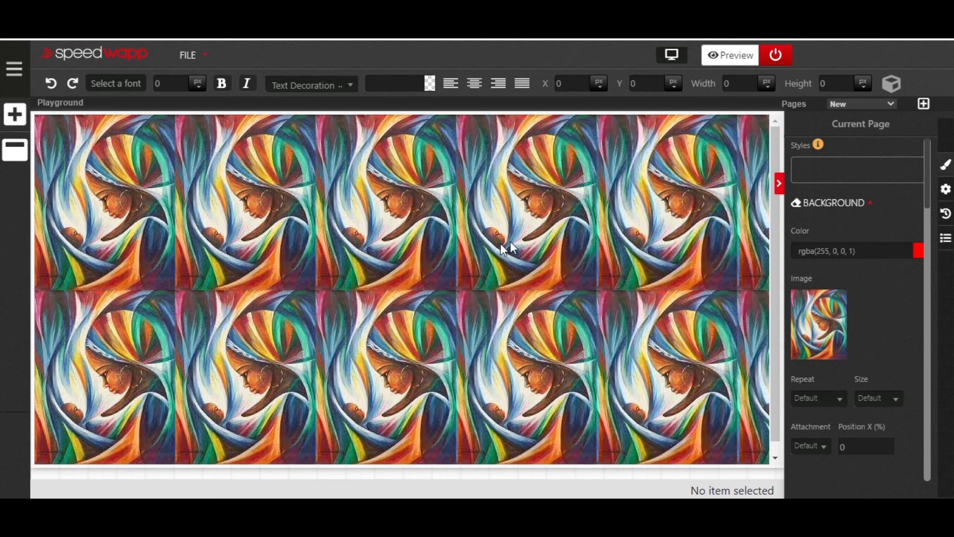
# - Try no-repeat, repeat, repeat-x and repeat-y on the page's background image, and settle on inherit for its repeat option
pyautogui.scroll(-2, 856, 227)
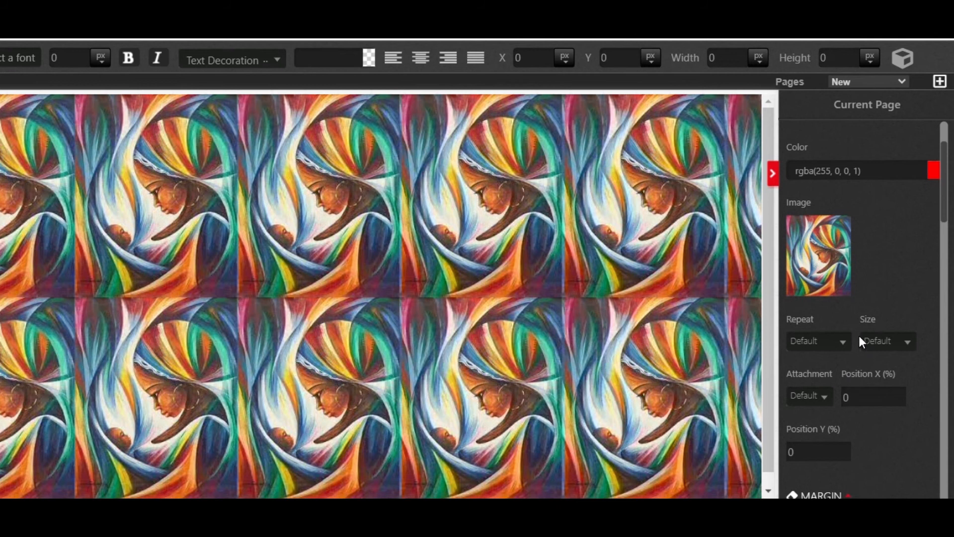
pyautogui.scroll(-2, 858, 336)
pyautogui.click(845, 274)
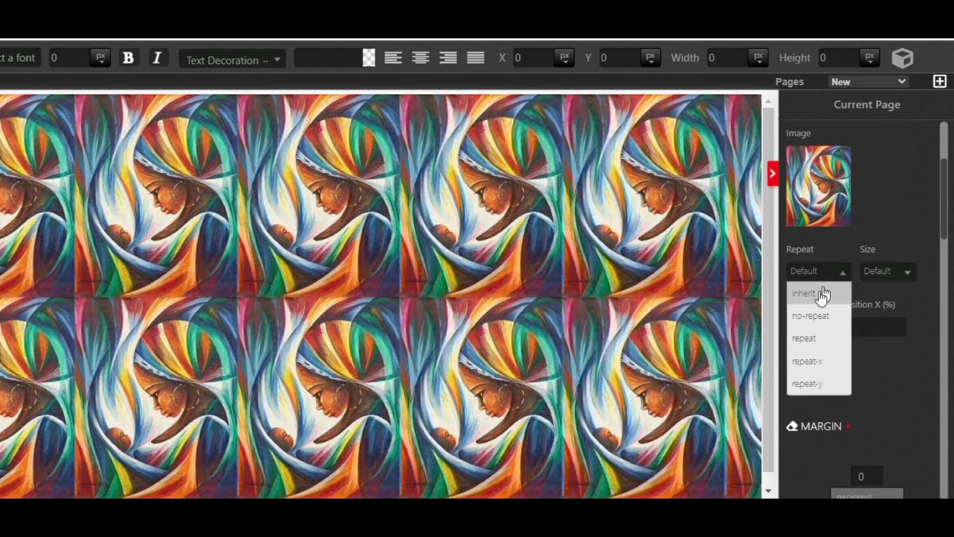
pyautogui.click(818, 316)
pyautogui.click(840, 274)
pyautogui.click(814, 347)
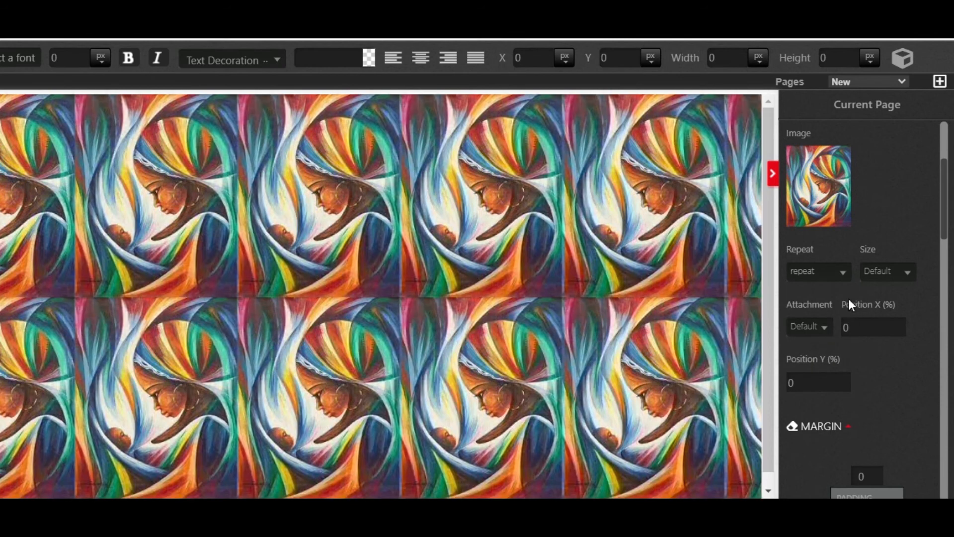
pyautogui.click(845, 274)
pyautogui.click(836, 363)
pyautogui.click(841, 274)
pyautogui.click(812, 385)
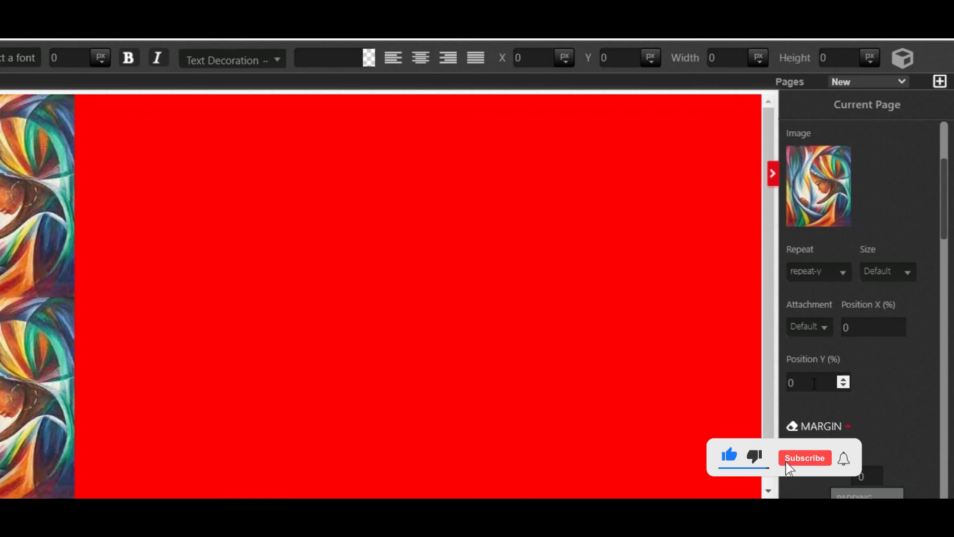
pyautogui.click(842, 271)
pyautogui.click(823, 297)
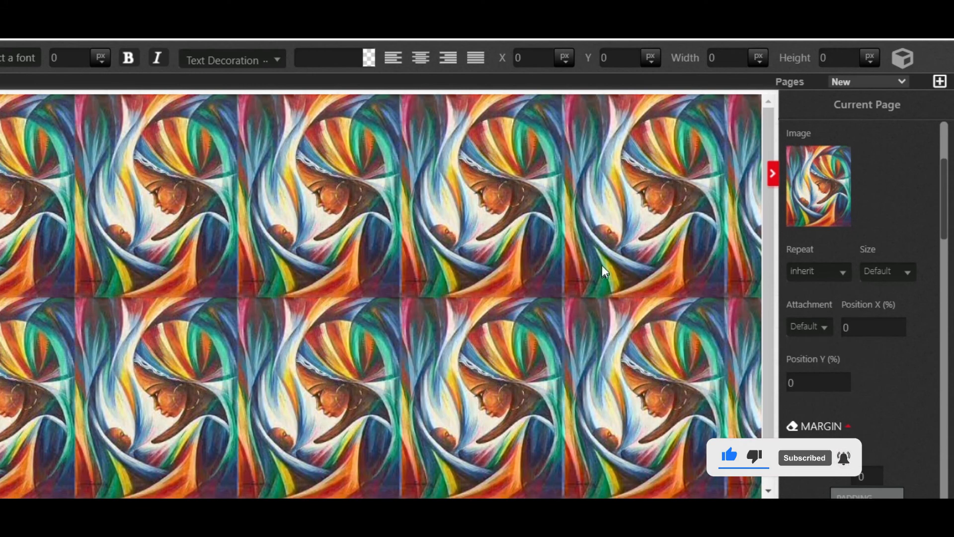
# - Try the Cover size on the page's background image, and settle on Contain
pyautogui.click(911, 276)
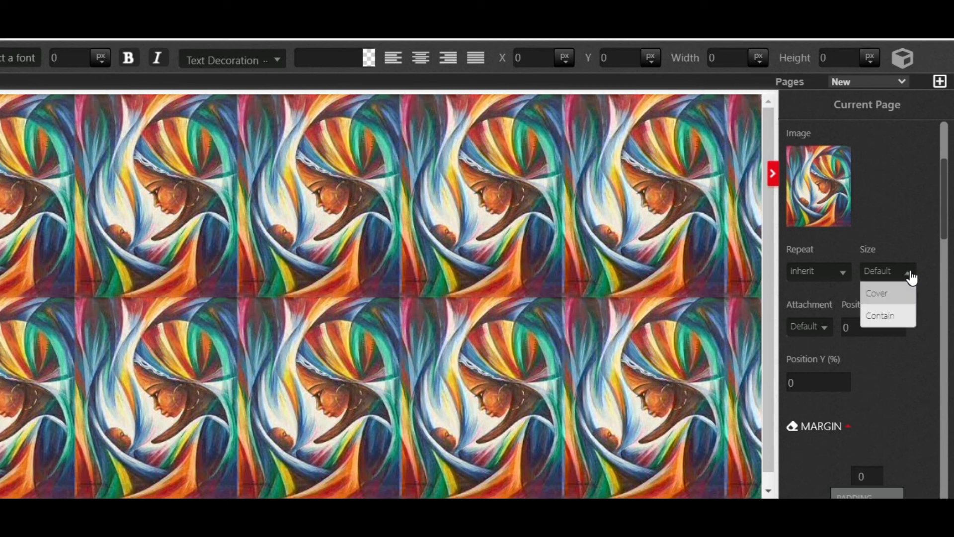
pyautogui.click(892, 293)
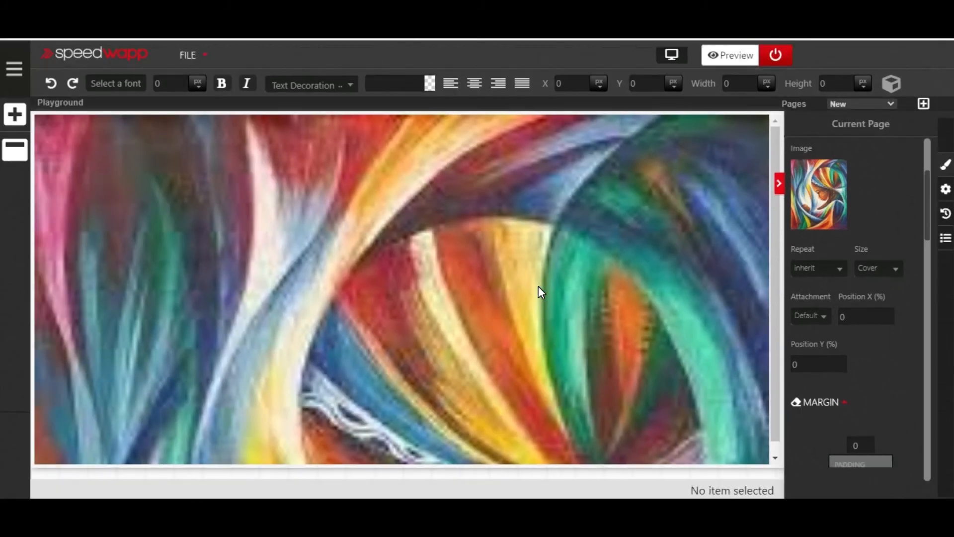
pyautogui.click(894, 271)
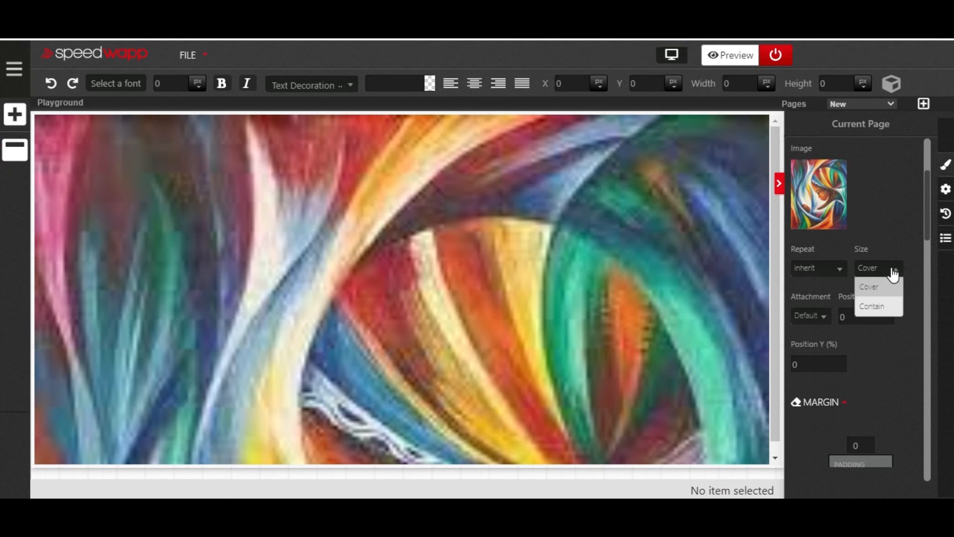
pyautogui.click(888, 308)
pyautogui.scroll(-1, 631, 296)
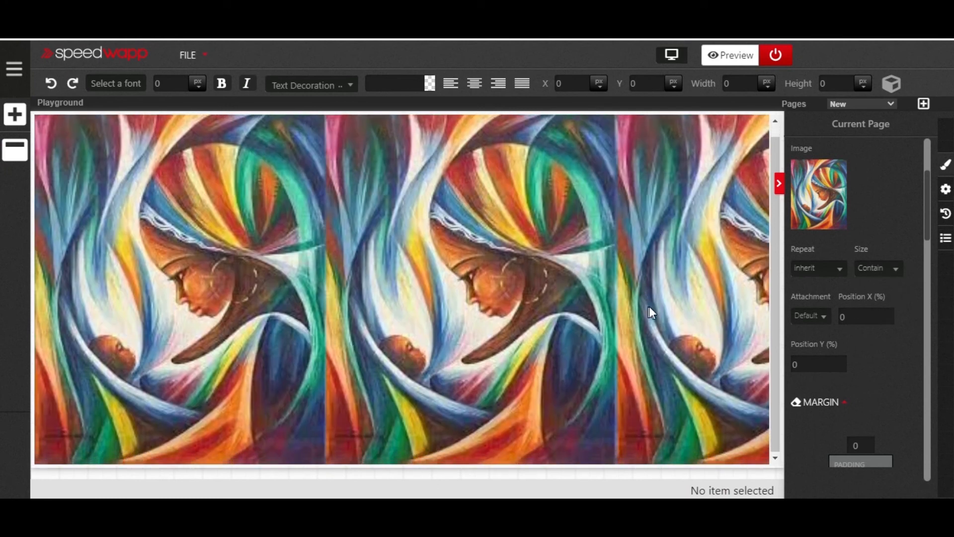
# - Try solid and dashed border styles on the current page, and settle on dotted
pyautogui.scroll(-5, 875, 293)
pyautogui.scroll(3, 865, 323)
pyautogui.scroll(-10, 865, 295)
pyautogui.scroll(-1, 862, 308)
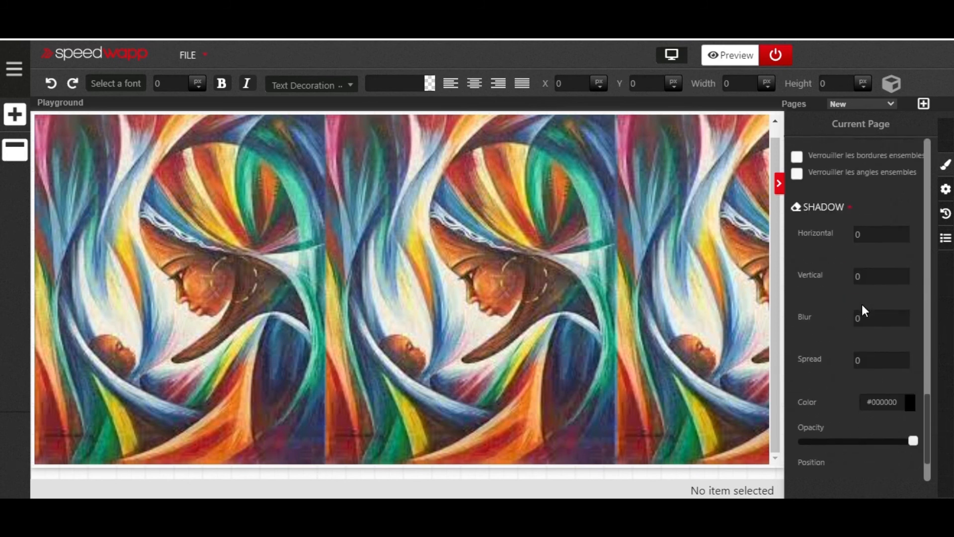
pyautogui.scroll(-2, 862, 309)
pyautogui.scroll(4, 862, 308)
pyautogui.scroll(4, 862, 308)
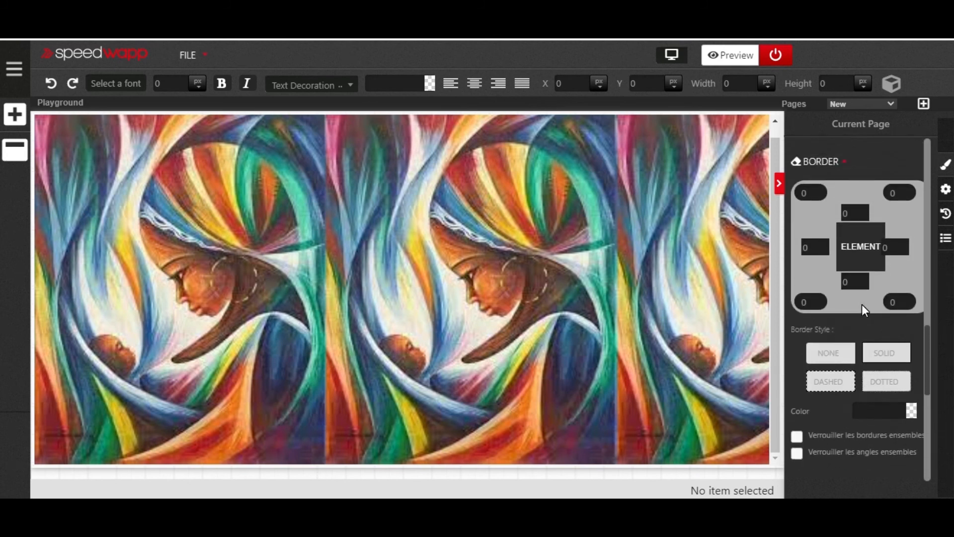
pyautogui.scroll(-3, 862, 308)
pyautogui.click(887, 356)
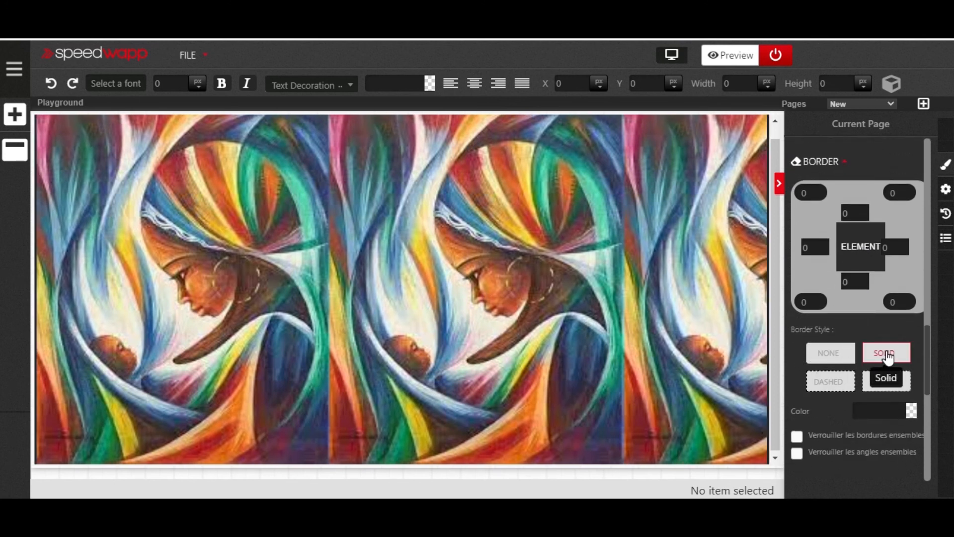
pyautogui.click(835, 384)
pyautogui.click(887, 382)
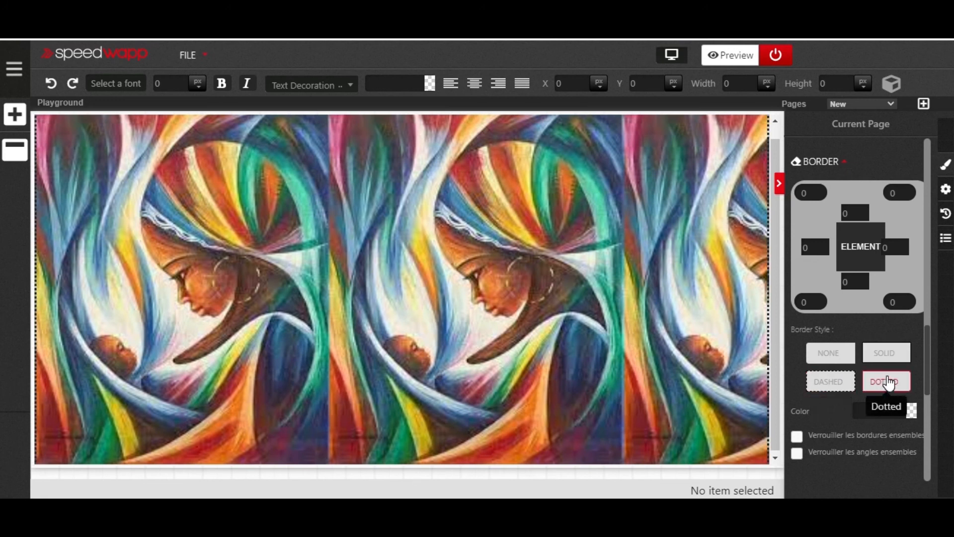
# - Round the top-left corner of the page's border by raising its corner radius
pyautogui.scroll(1, 831, 301)
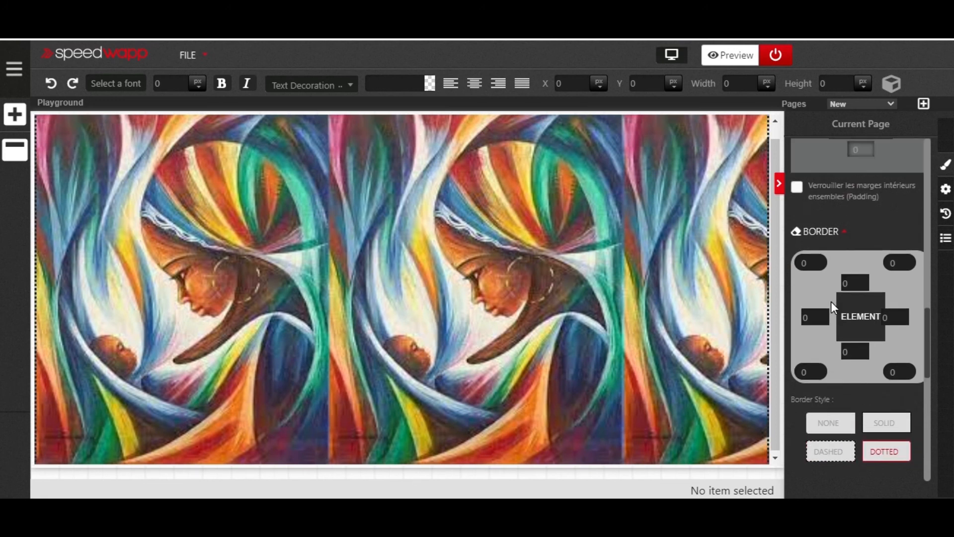
pyautogui.click(821, 258)
pyautogui.click(821, 258)
# - Raise the page's top margin to 74
pyautogui.scroll(1, 839, 323)
pyautogui.scroll(6, 840, 322)
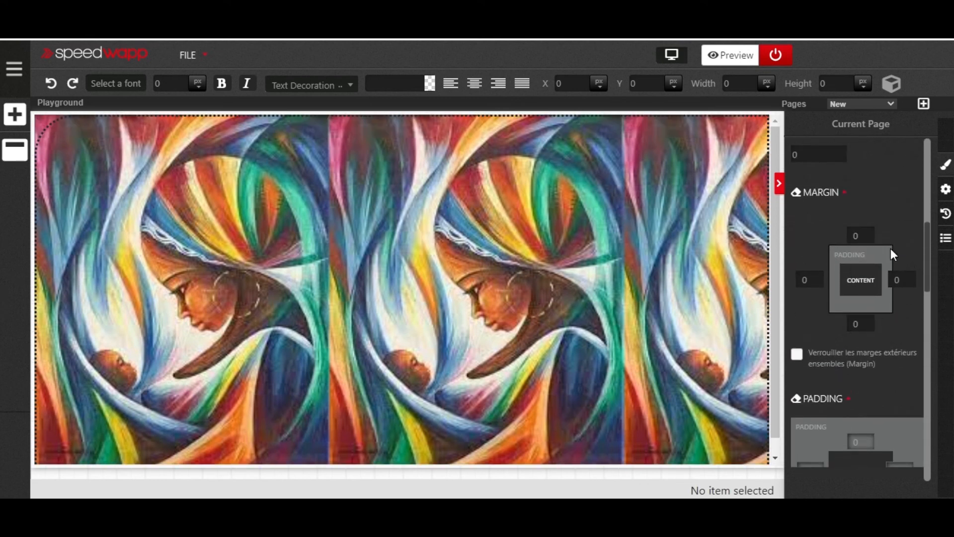
pyautogui.click(867, 232)
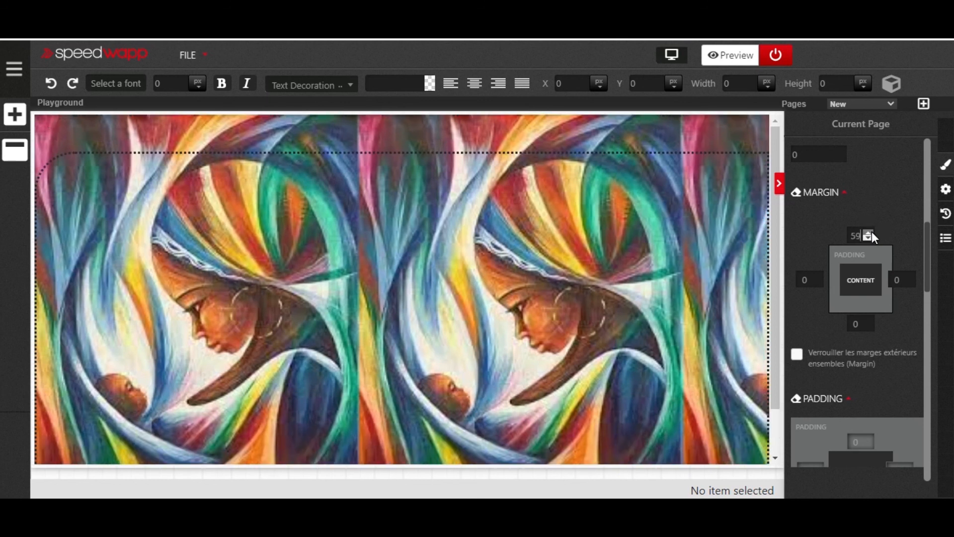
pyautogui.click(871, 232)
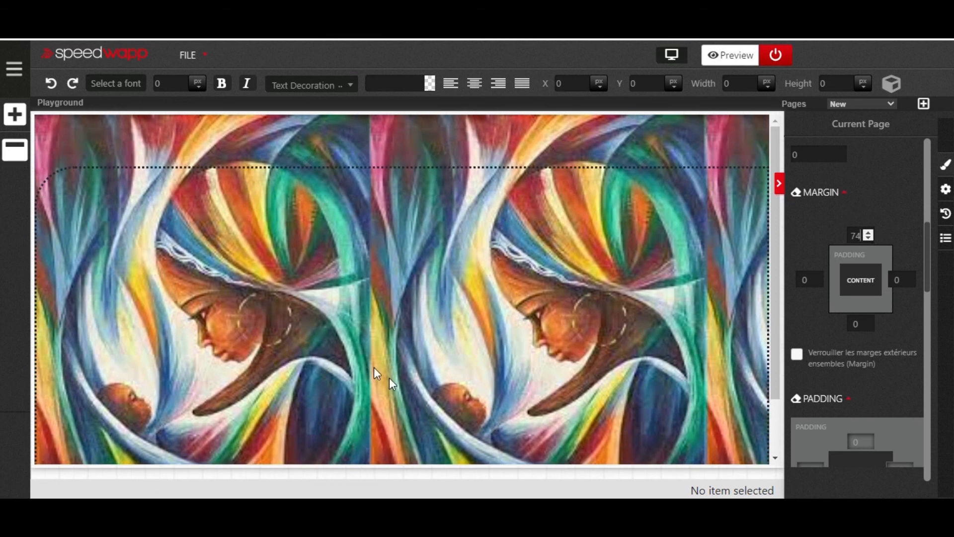
pyautogui.scroll(5, 882, 318)
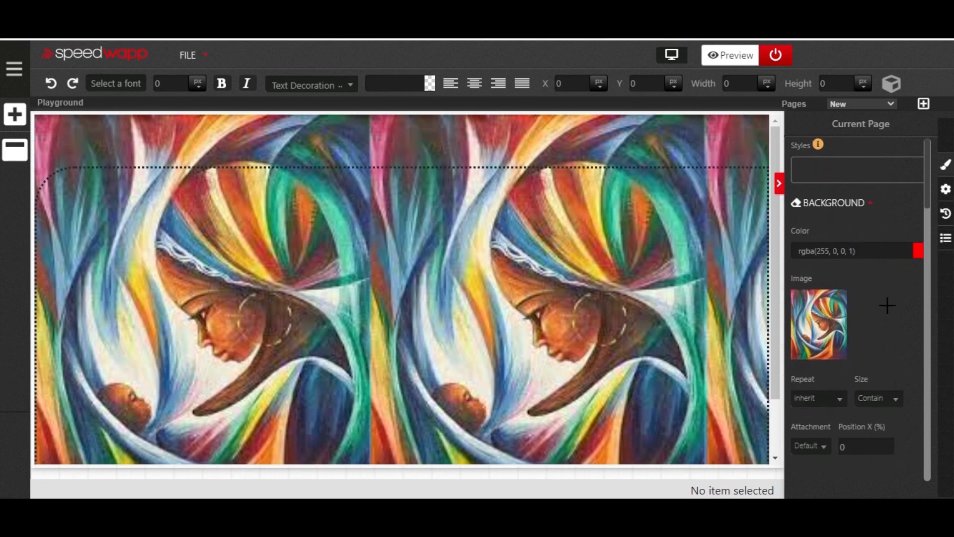